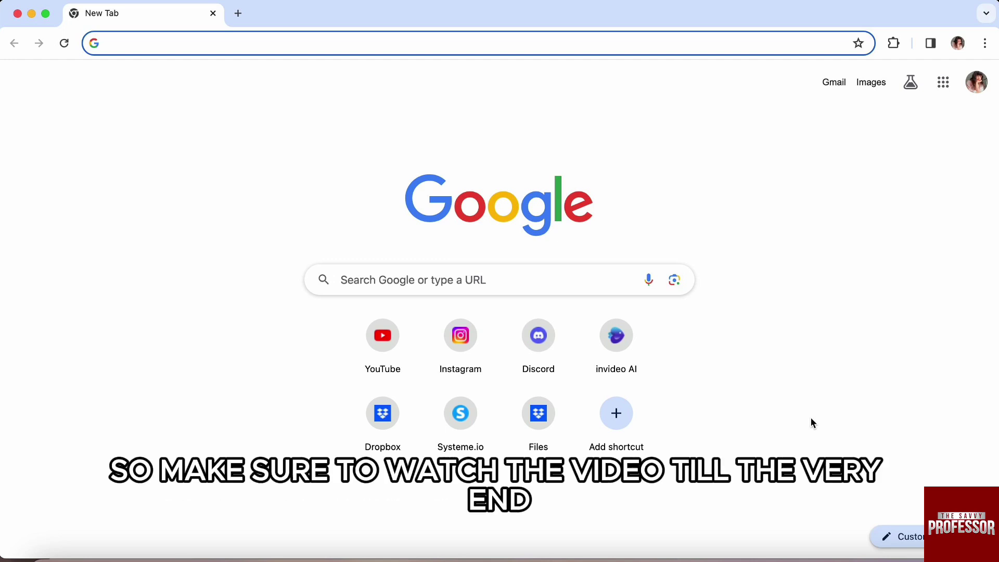
Load forms.google.com in Chrome to reach the Google Forms home page.
click(894, 376)
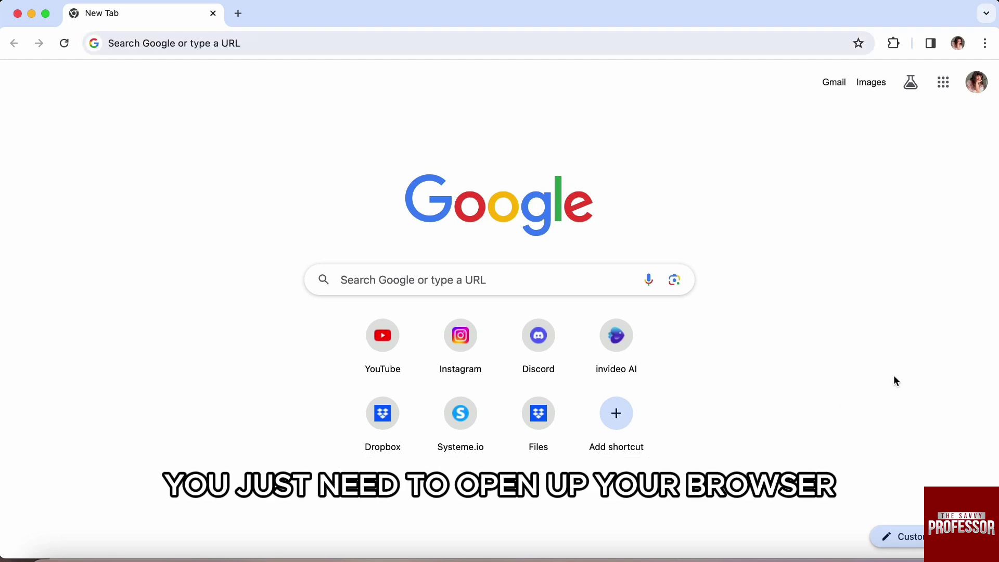
click(589, 47)
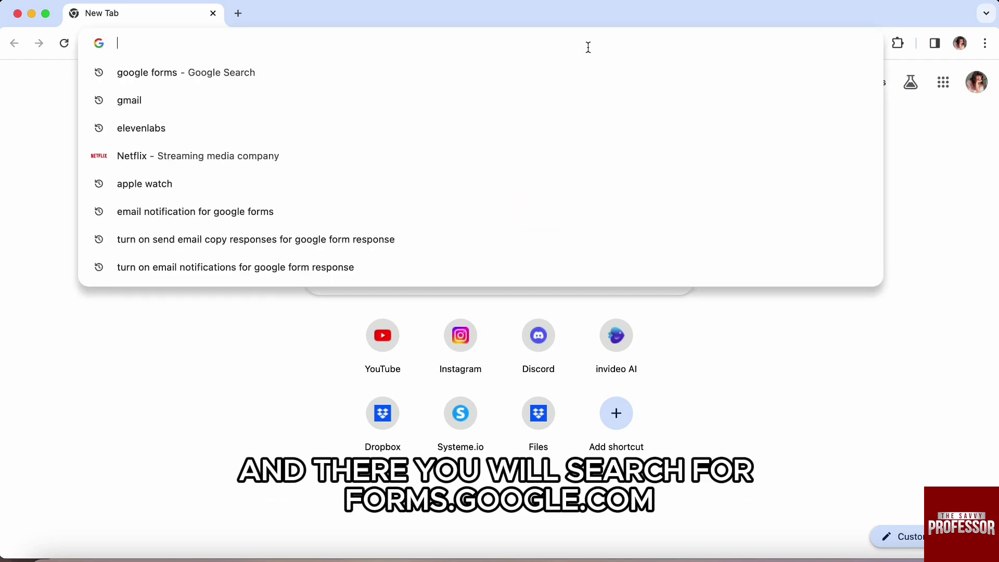
text(forms.)
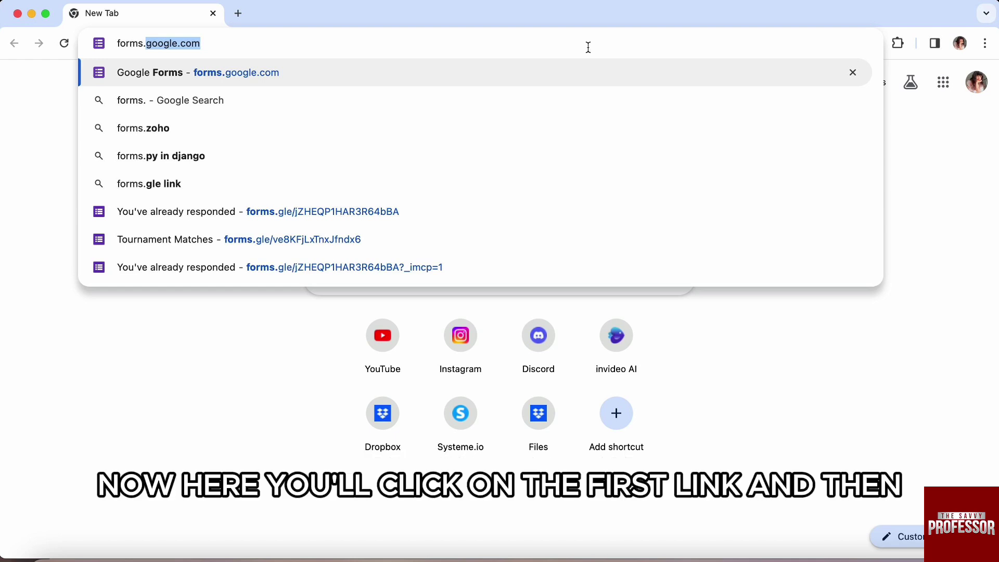
key(Return)
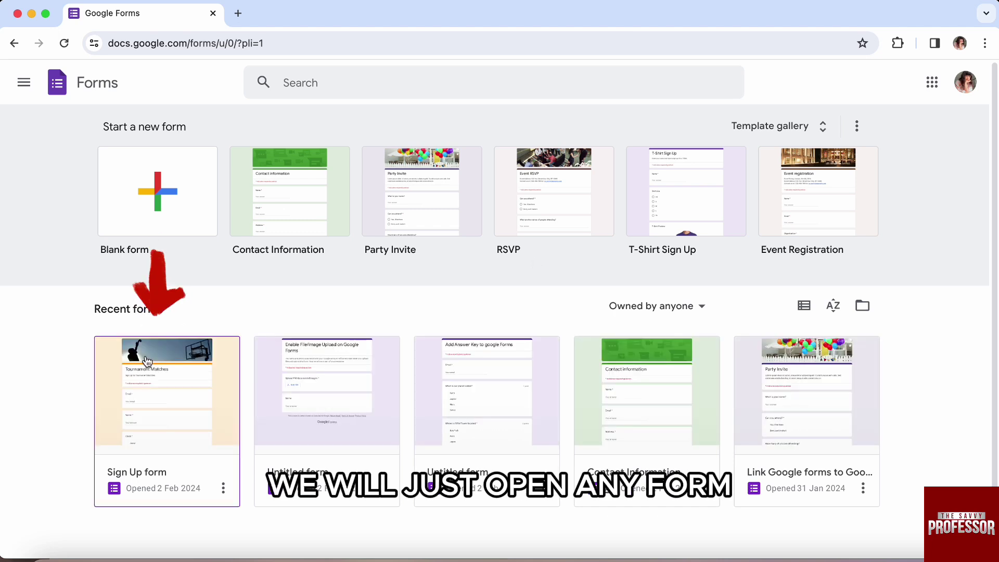
Open the Sign Up form and view its 4 collected responses.
click(150, 392)
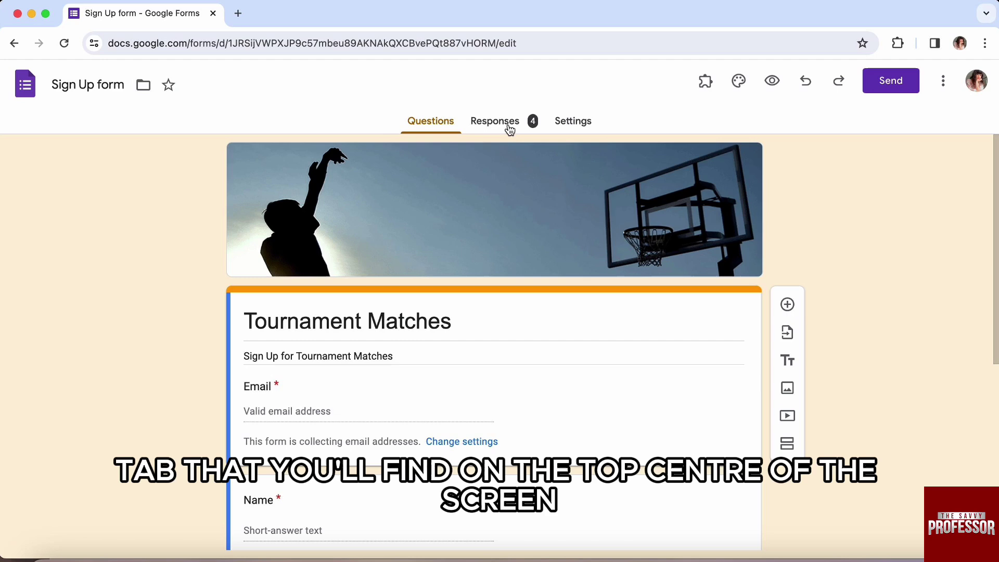
click(495, 122)
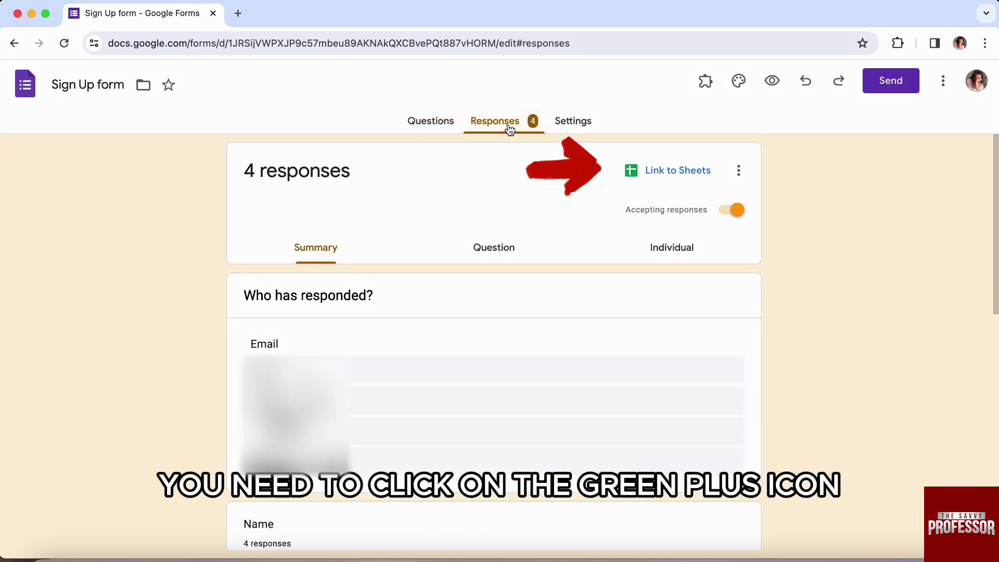
Link the responses to a spreadsheet, select A1:D5 and open the Insert menu.
click(676, 171)
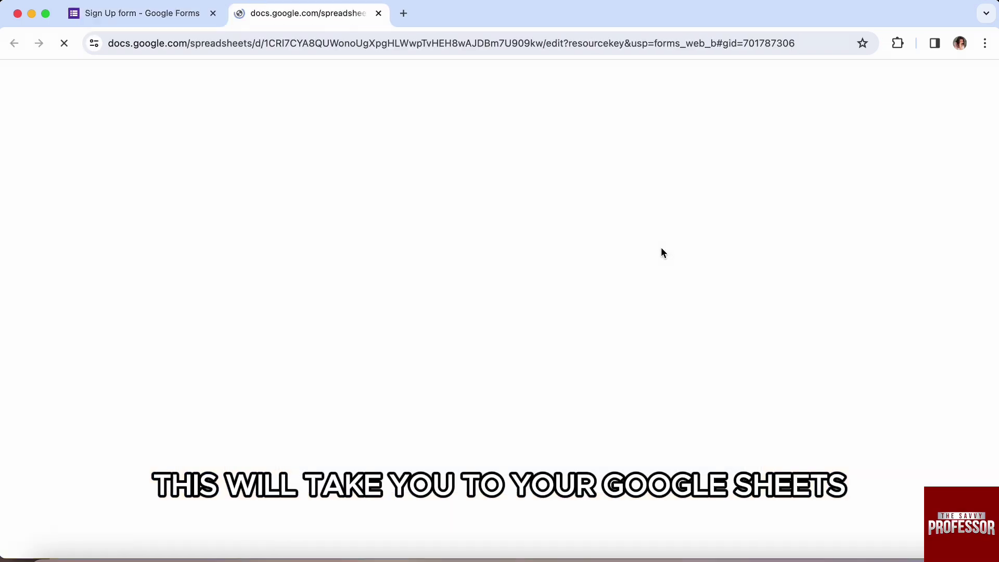
drag(83, 182, 445, 245)
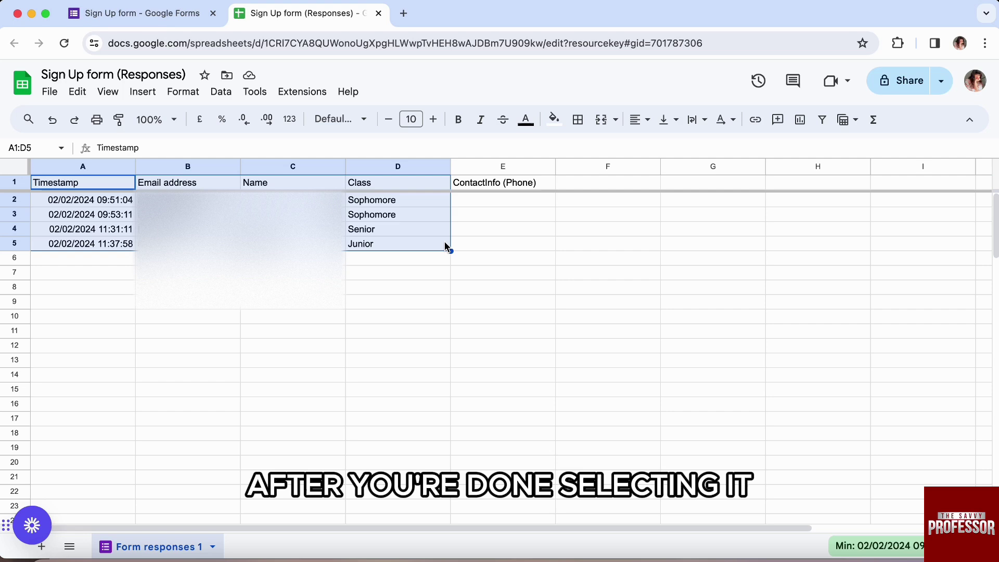
click(143, 99)
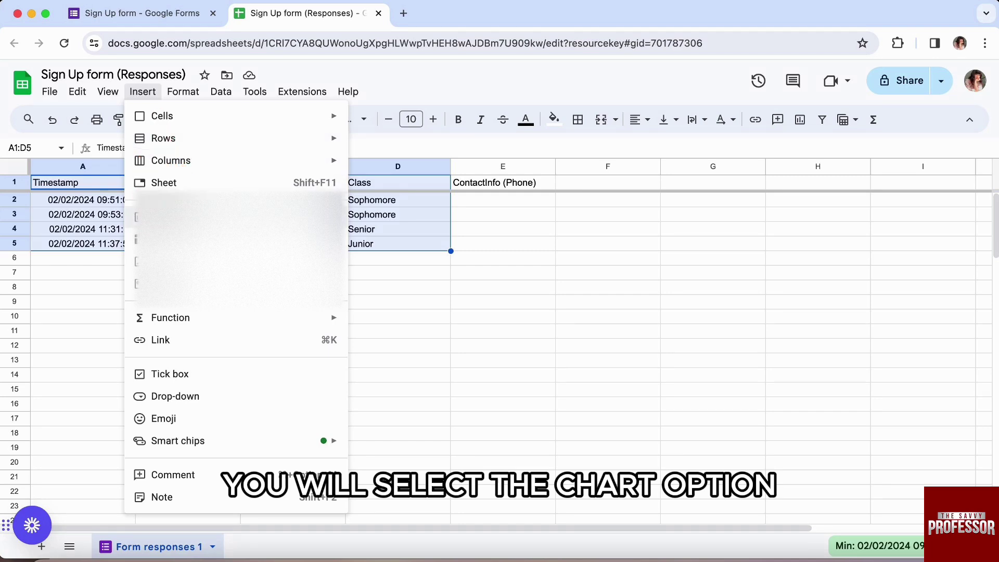
Insert a chart from A1:D5 and change its type to Pie chart.
click(156, 217)
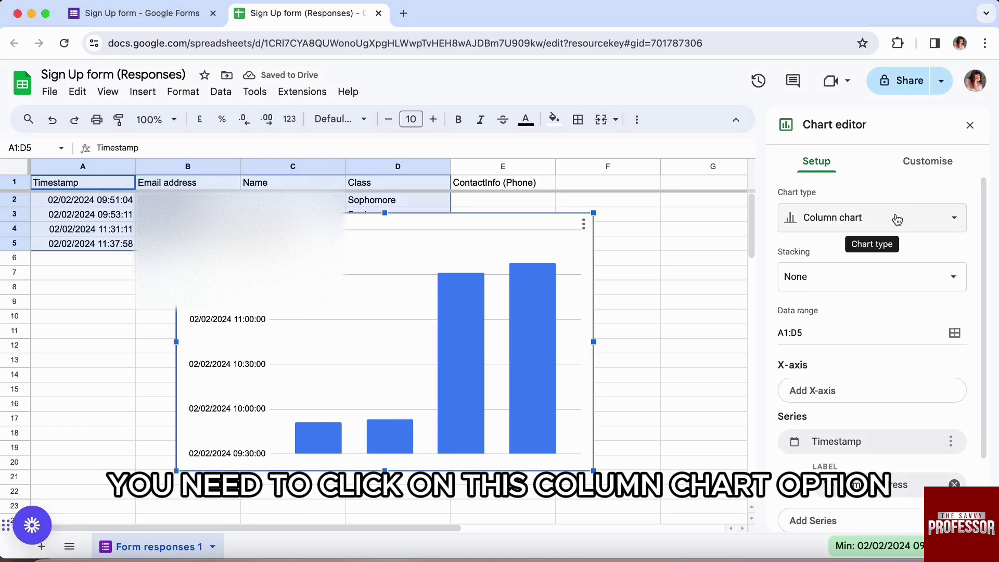
click(896, 219)
scroll(896, 282, down, 4)
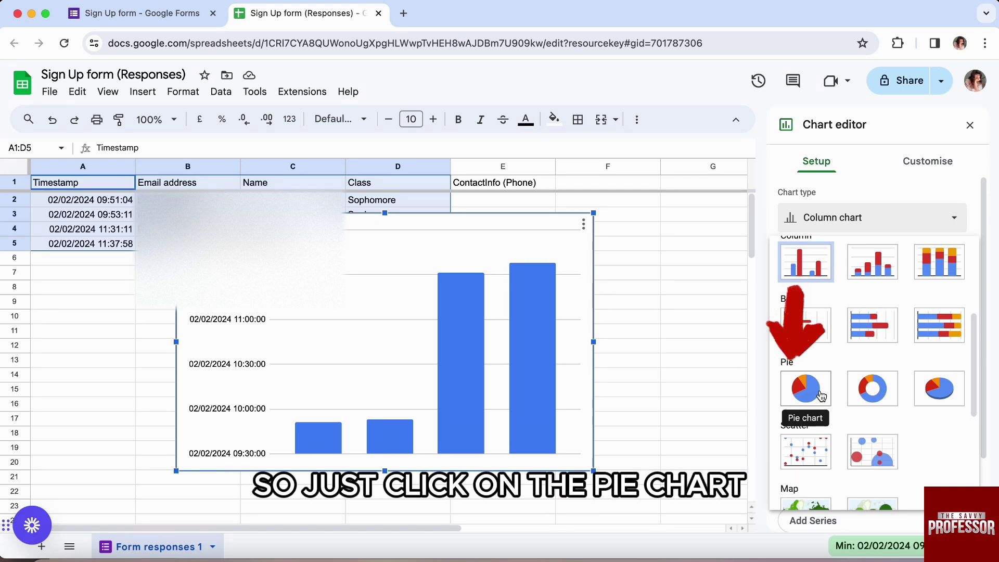
click(820, 394)
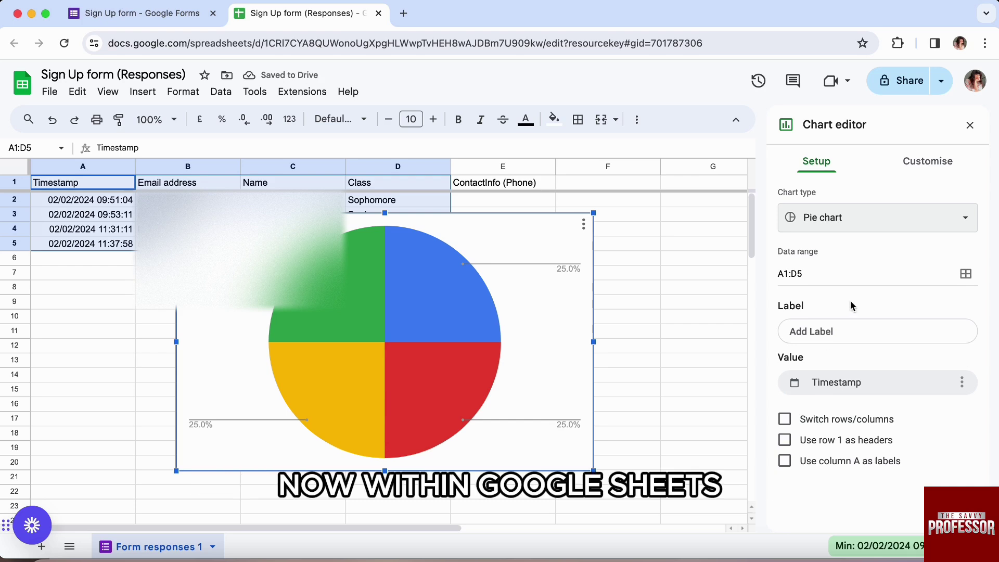
In Chart style, keep a white background, set the font to Arial and enable 3D.
click(935, 172)
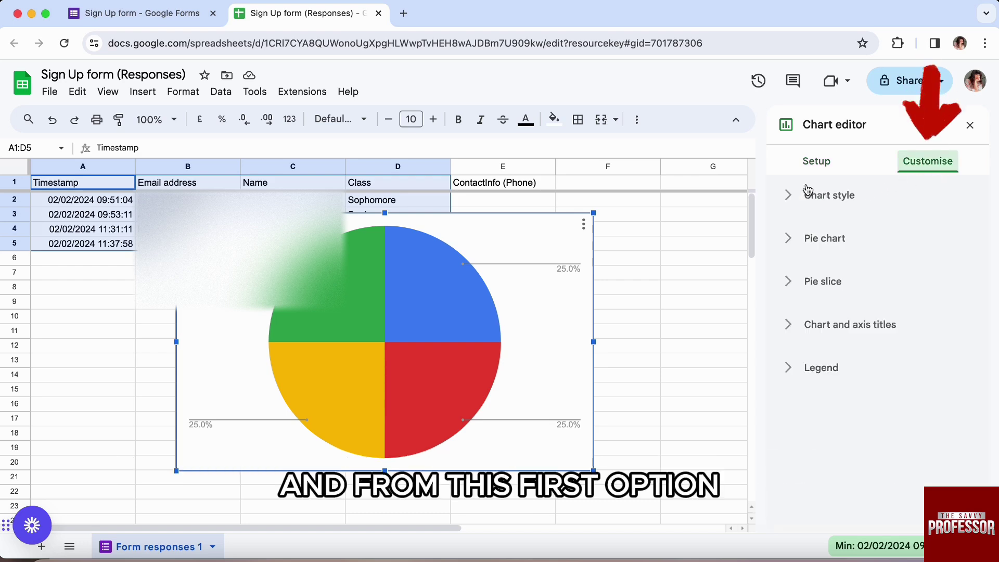
click(787, 197)
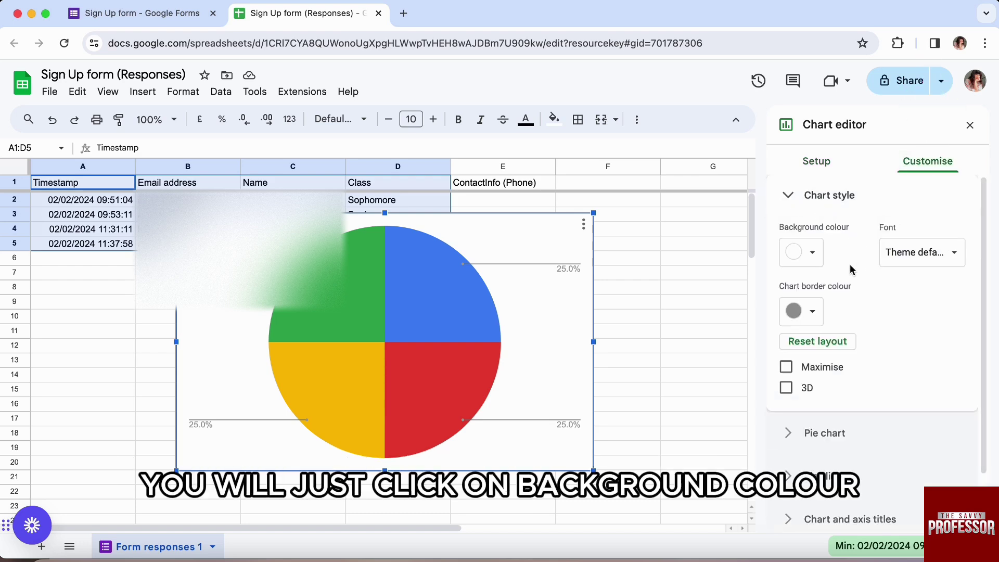
click(812, 253)
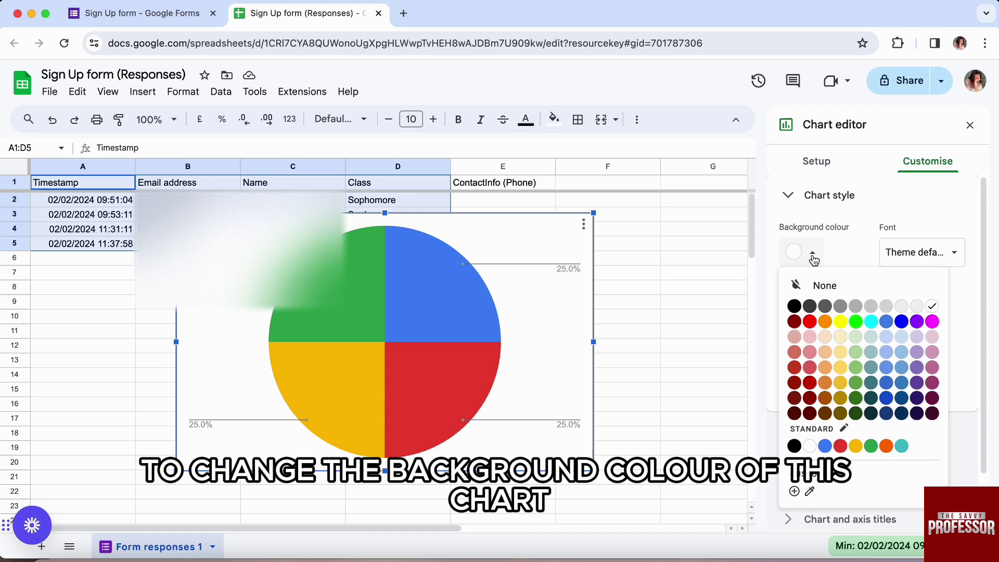
click(931, 307)
click(930, 254)
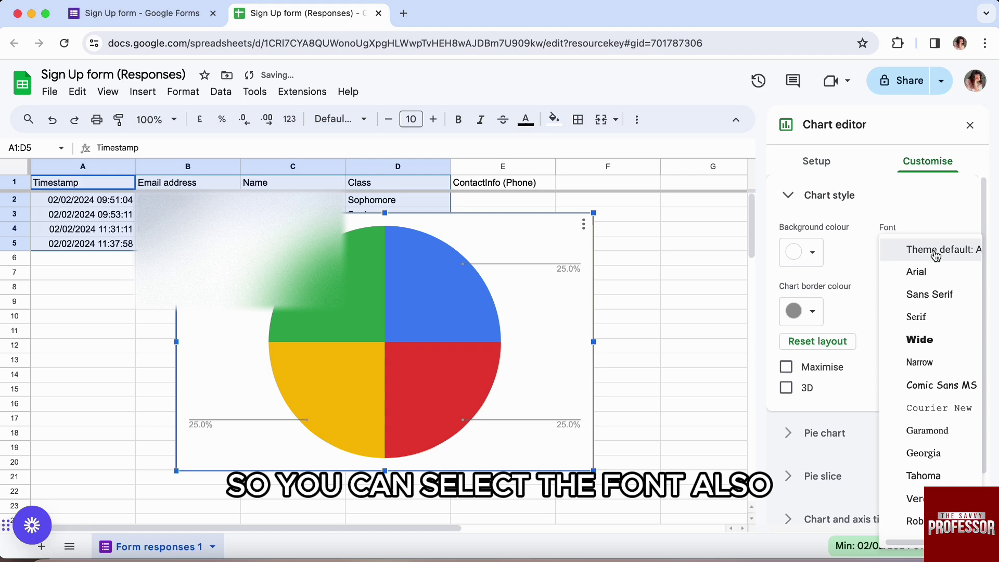
click(938, 279)
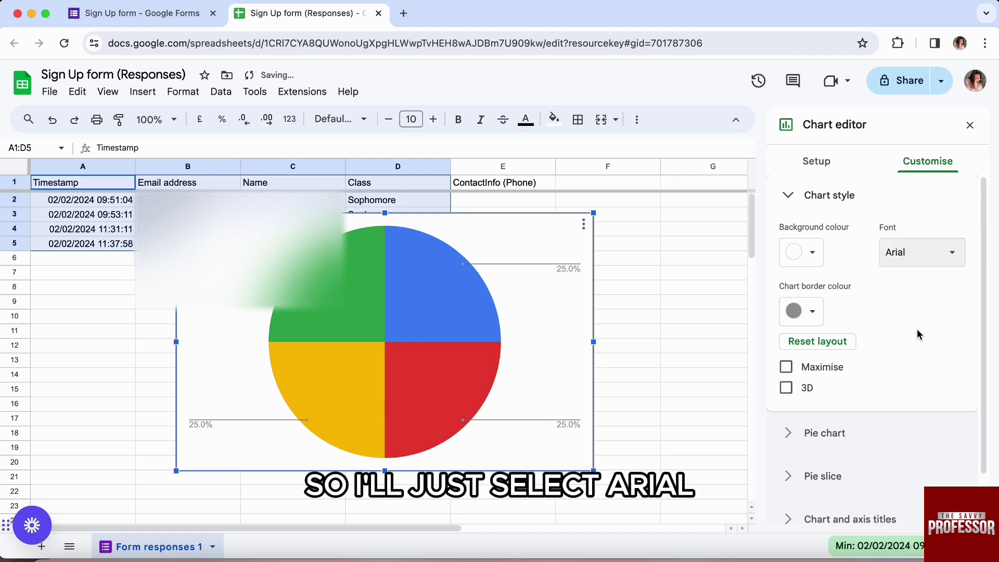
scroll(918, 334, down, 2)
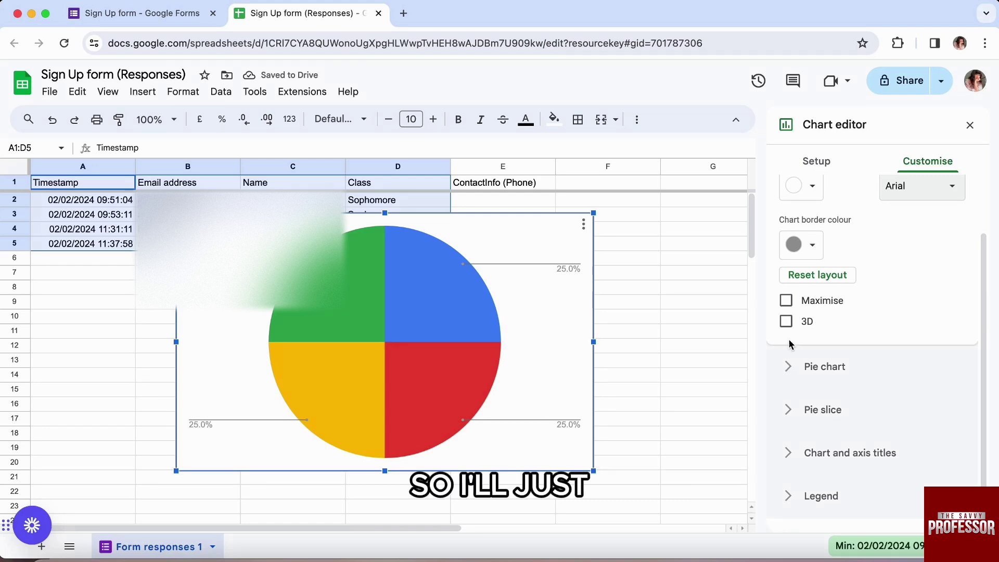
click(786, 323)
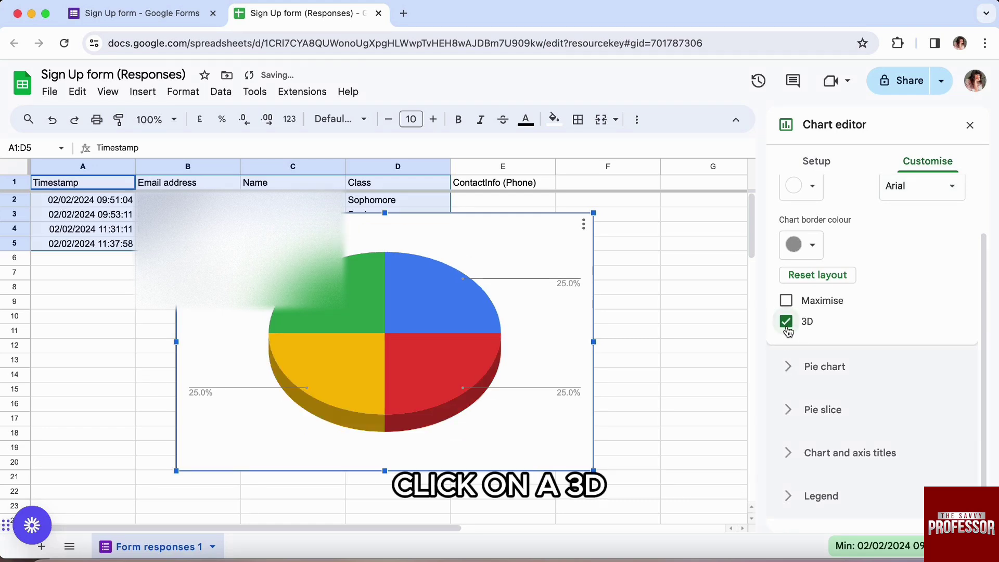
Set the pie chart's slice labels to show percentages.
click(787, 370)
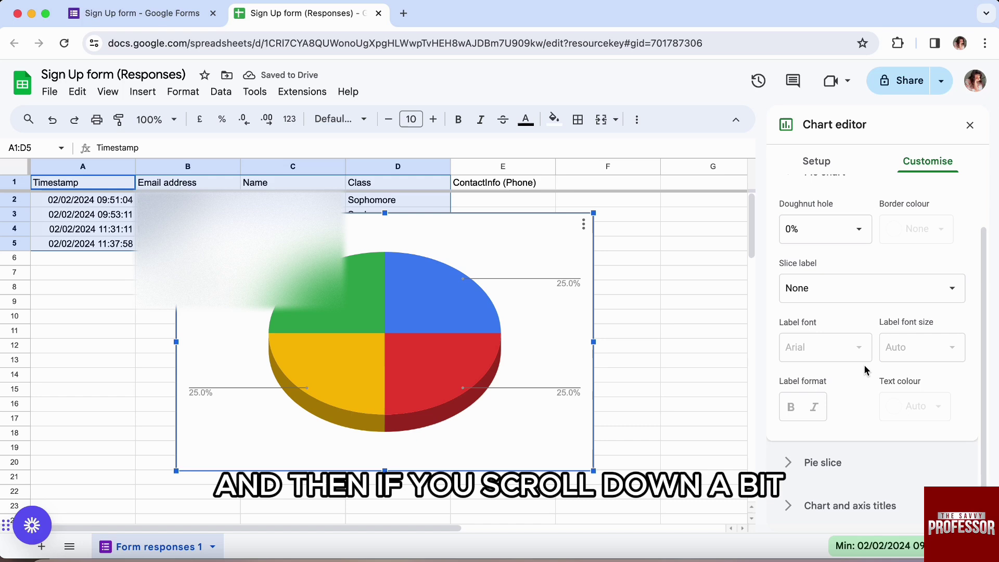
scroll(863, 364, down, 2)
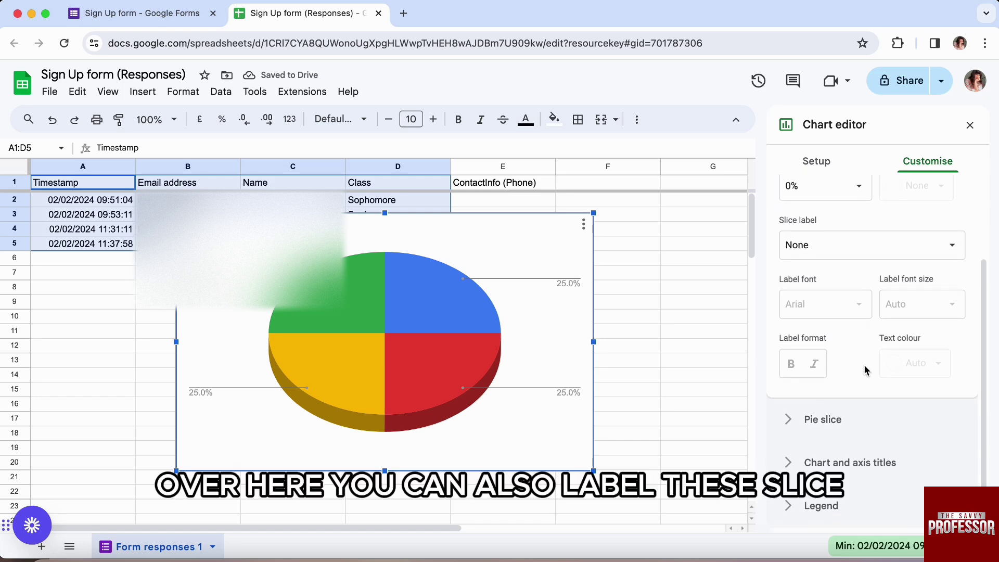
scroll(864, 364, up, 2)
click(856, 301)
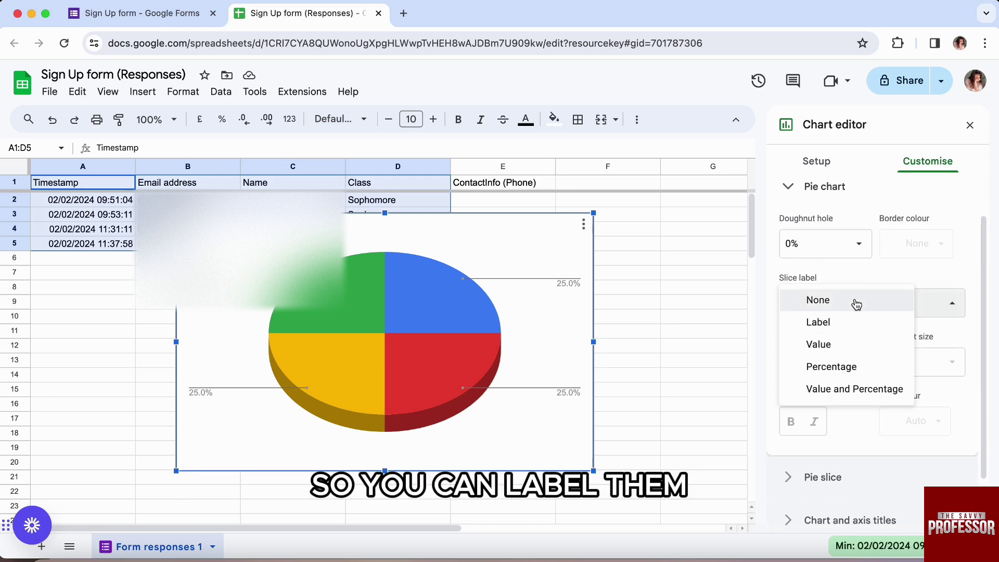
click(844, 367)
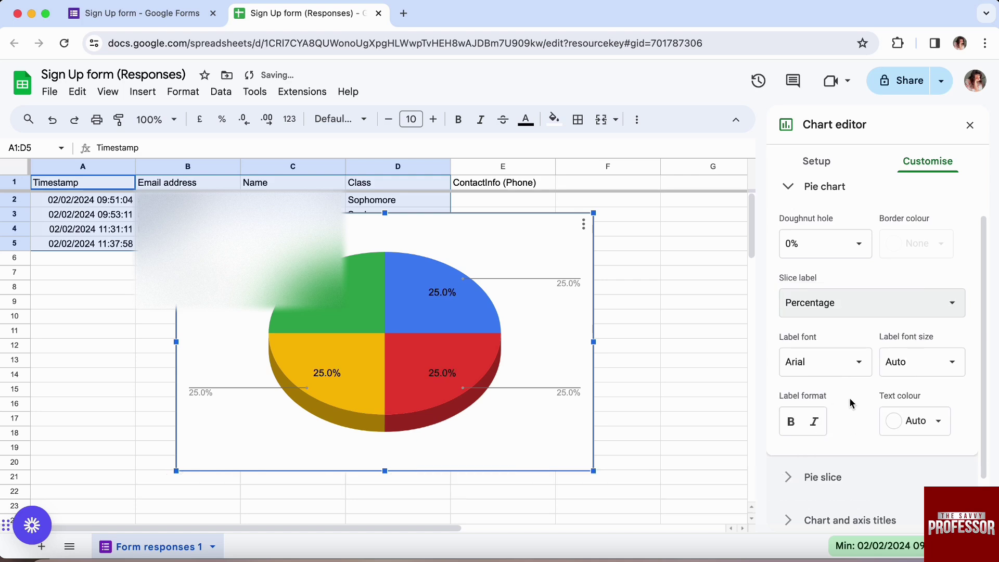
Keep the slice label font as Arial and make the label text yellow.
scroll(849, 398, down, 2)
click(838, 294)
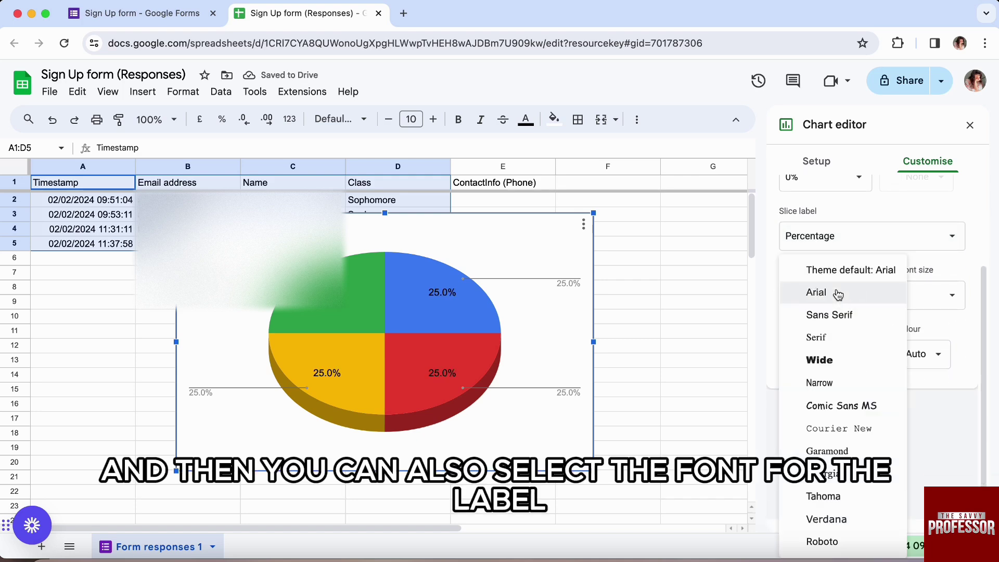
click(837, 295)
click(908, 358)
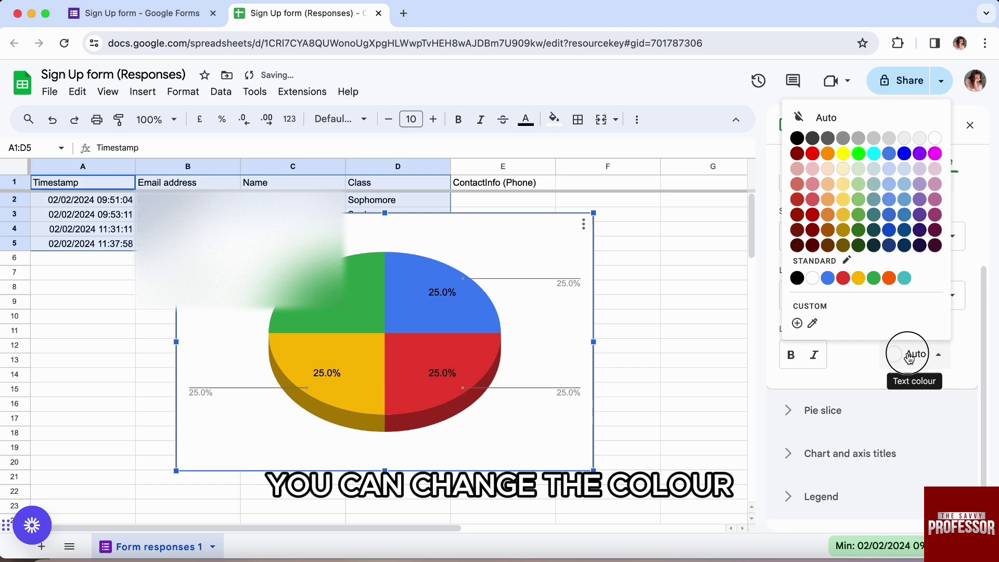
click(843, 154)
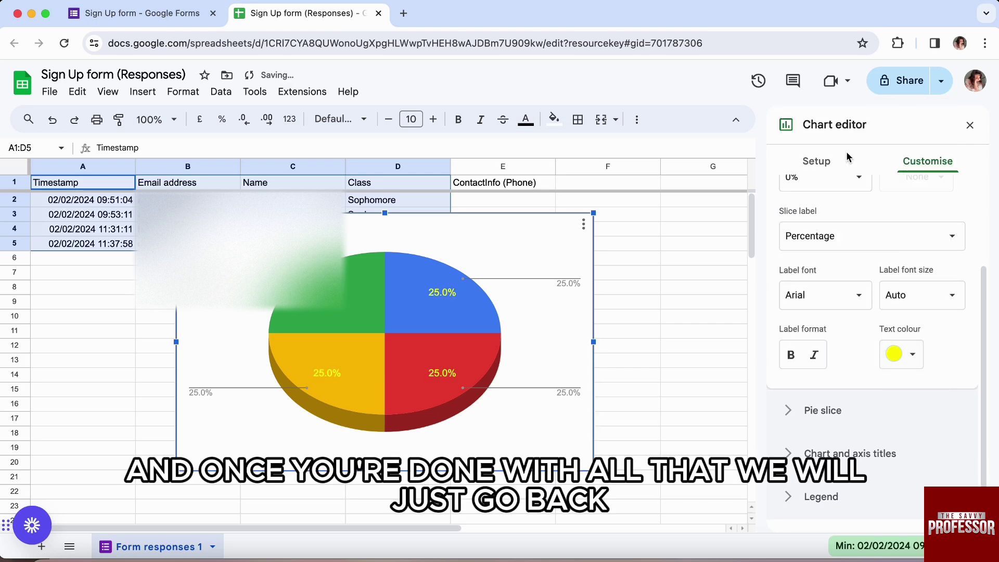
Close the Chart editor and download the pie chart as a PNG image, chart.png.
click(969, 125)
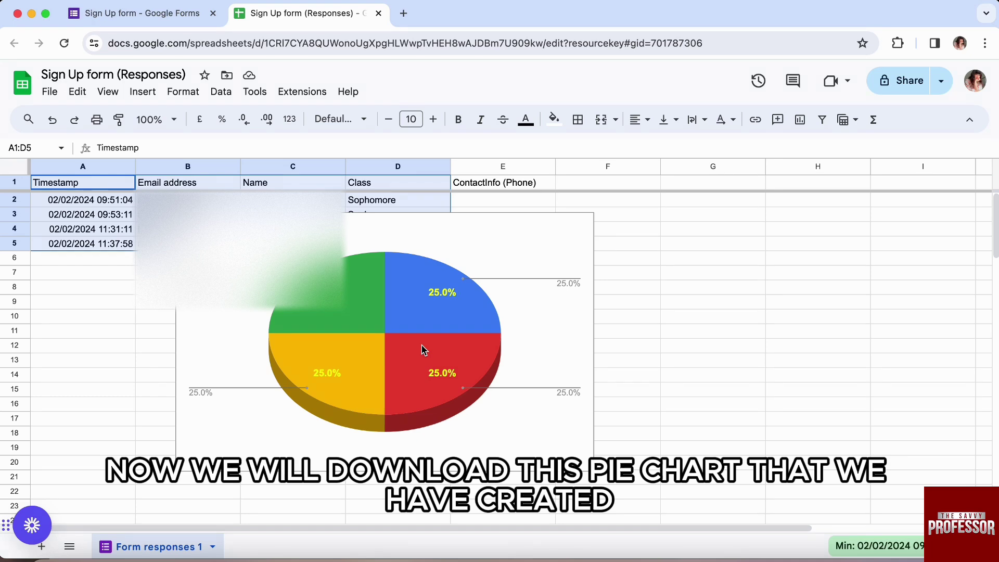
click(584, 225)
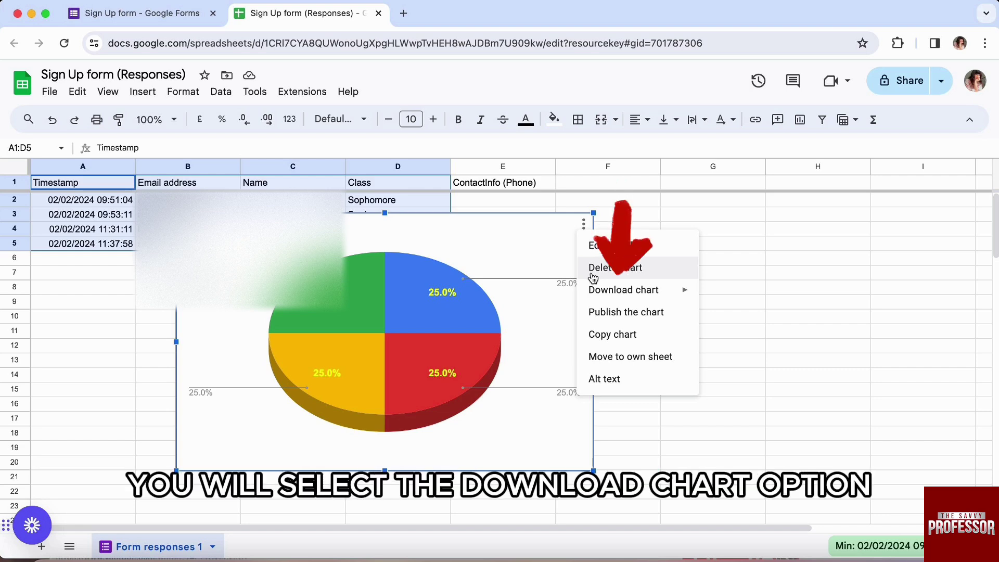
mouse_move(606, 295)
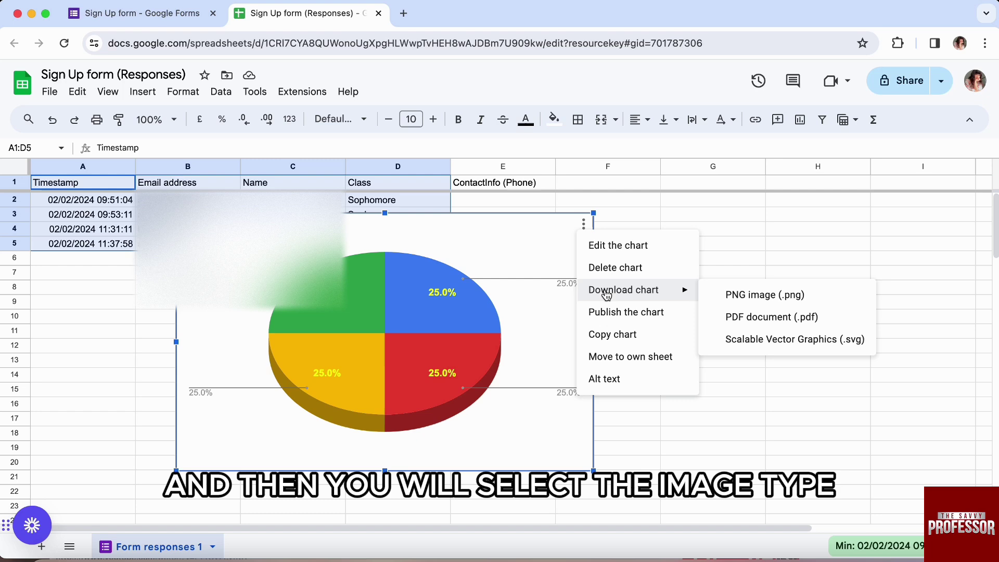
click(791, 301)
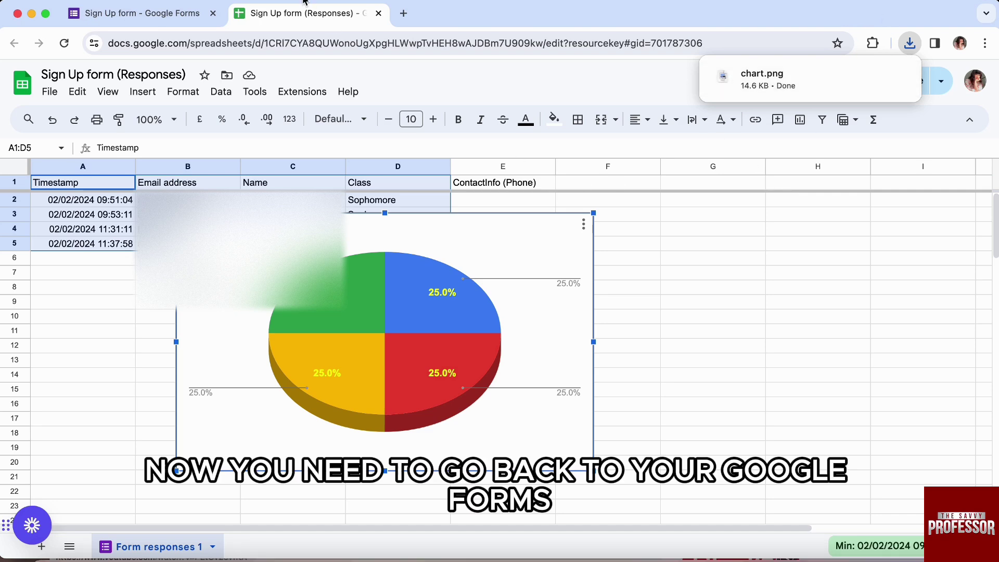
Return to the Sign Up form's Questions tab and select the Class question.
click(152, 19)
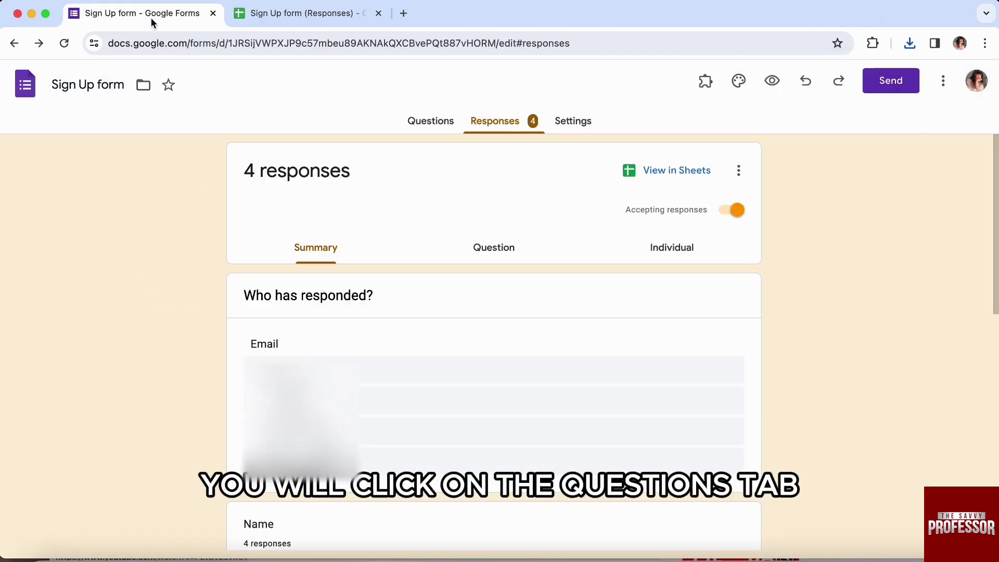
click(430, 121)
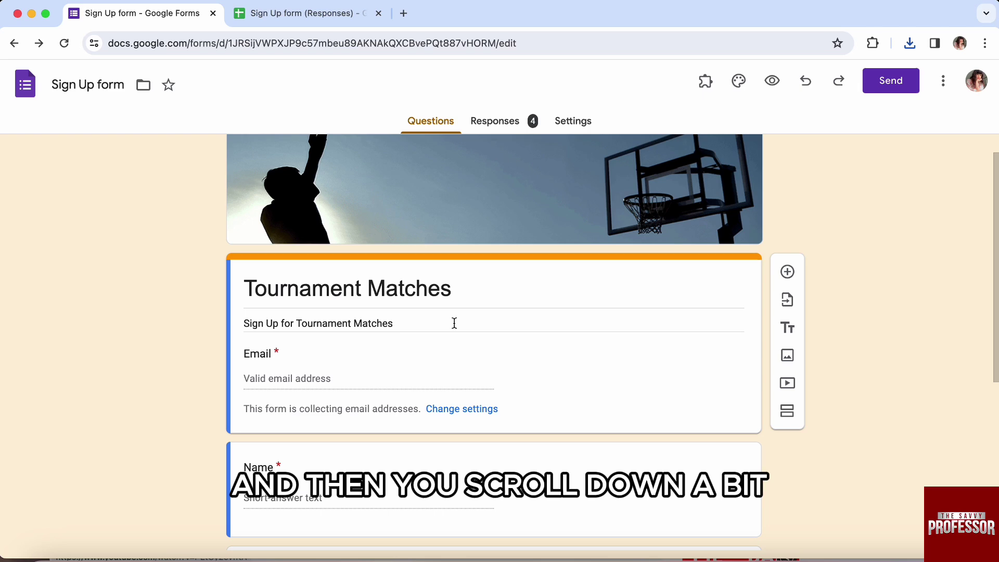
scroll(471, 288, down, 5)
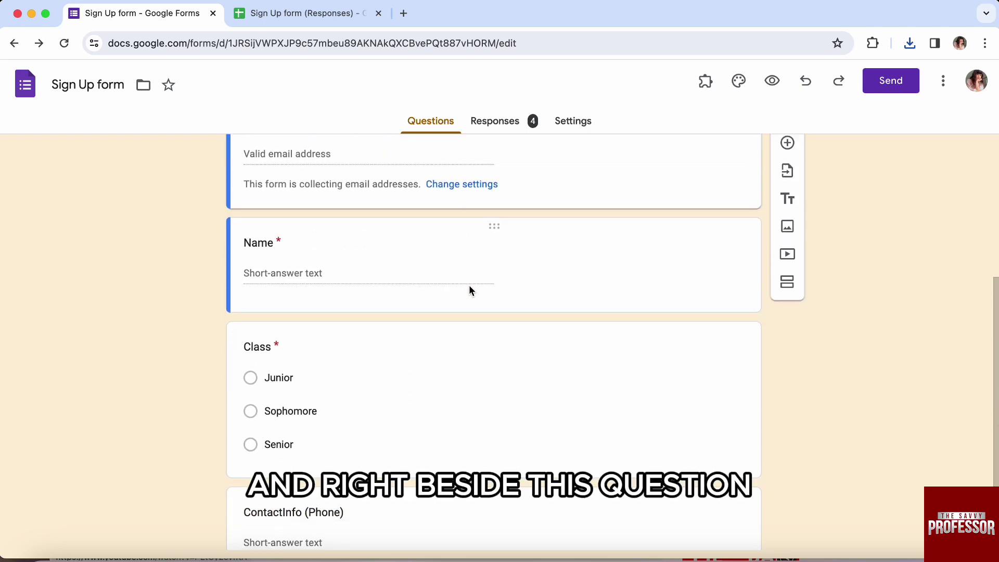
scroll(458, 391, up, 2)
click(457, 389)
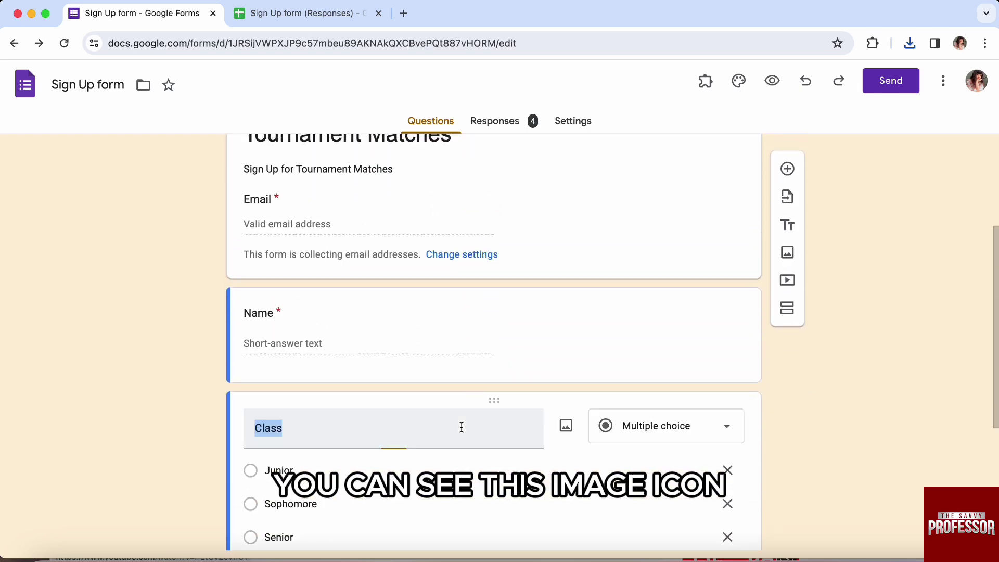
scroll(562, 457, down, 2)
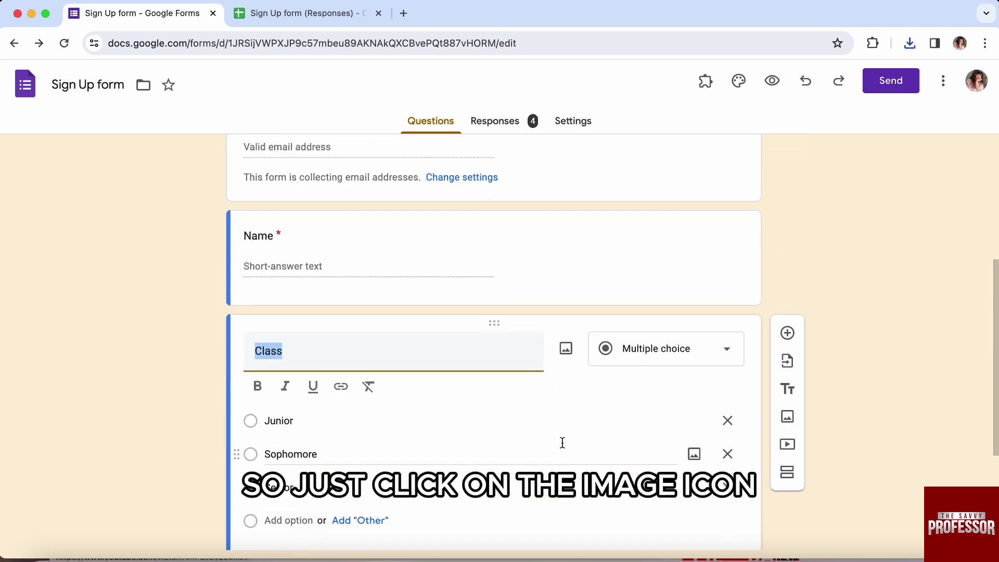
Upload chart.png from Downloads as the Class question's image.
click(567, 351)
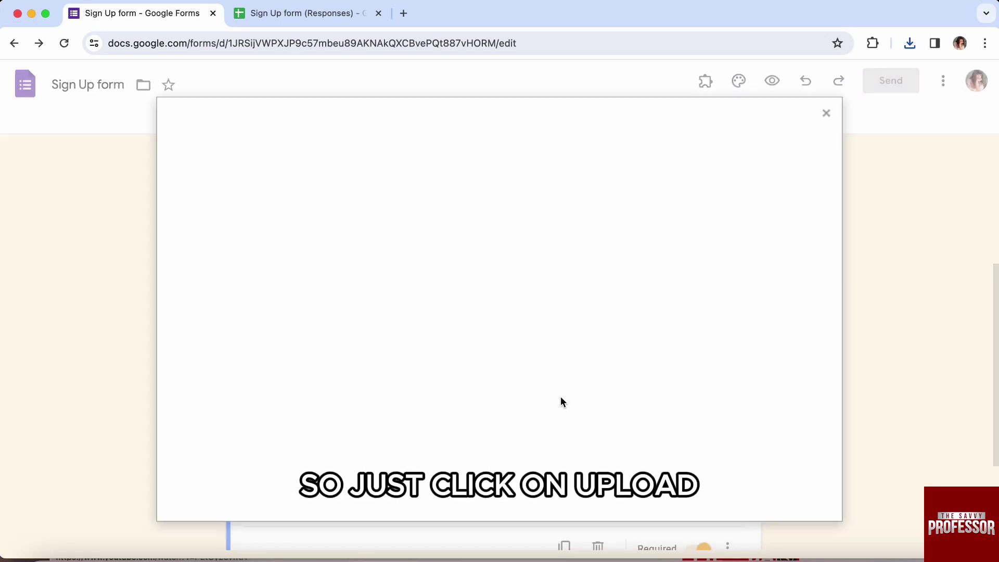
click(494, 401)
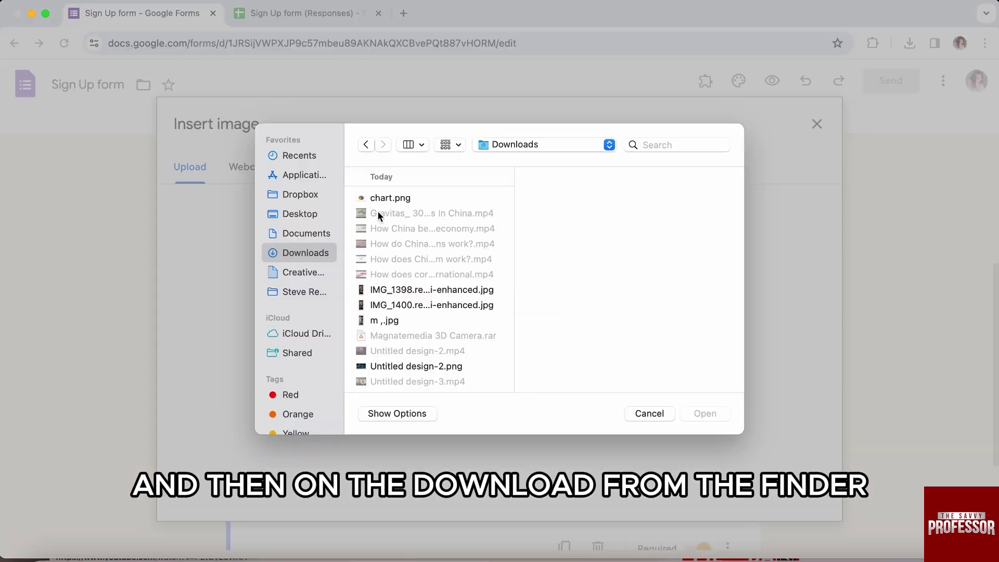
click(390, 197)
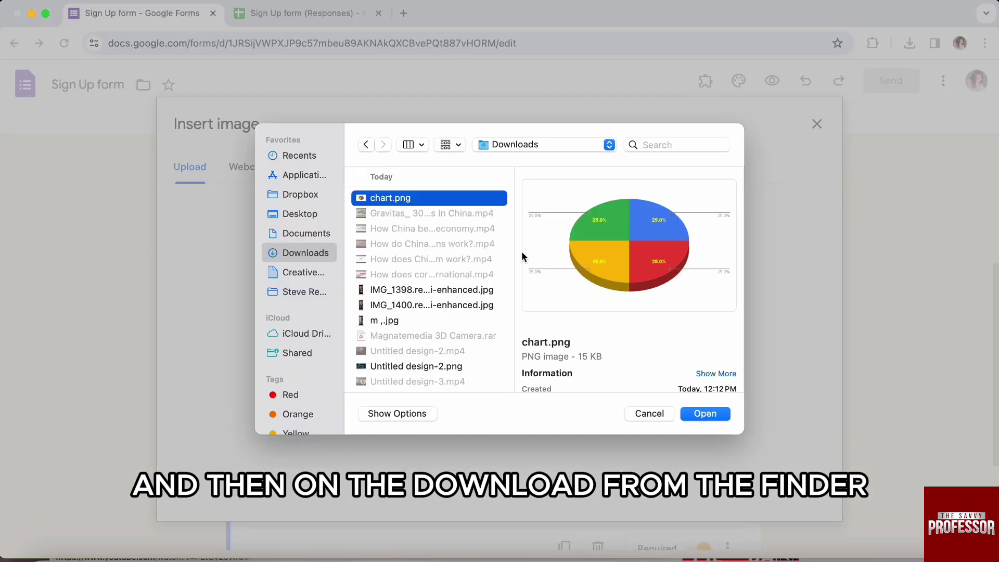
click(708, 419)
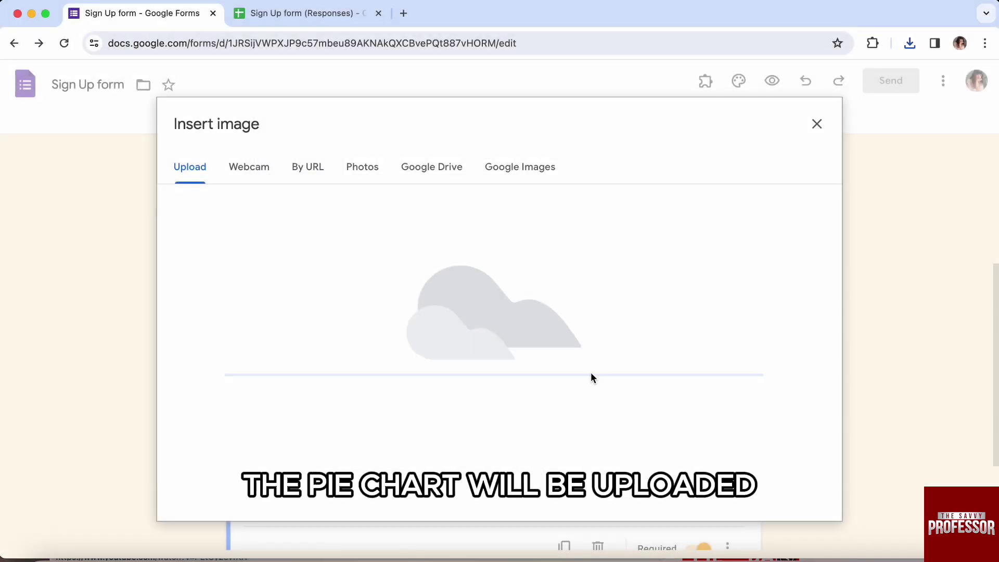